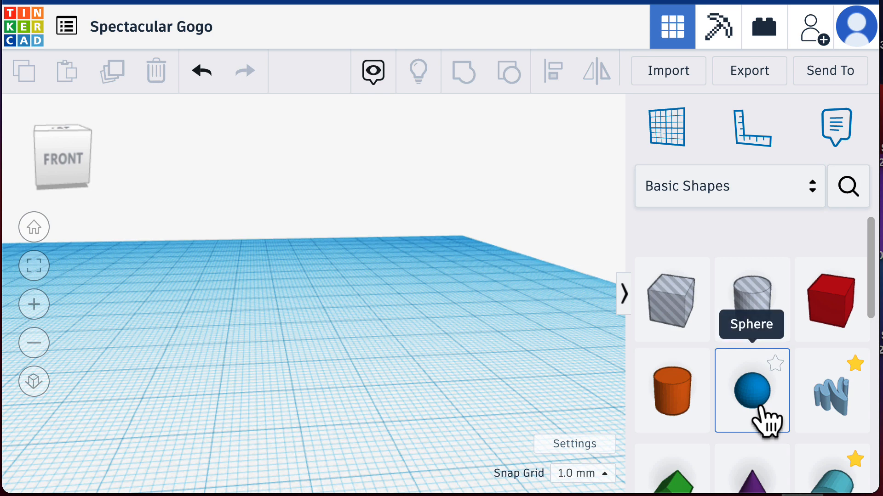
Place a sphere on the workplane and add a paraboloid in front of it.
{"action": "left_click_drag", "start_coordinate": [759, 409], "coordinate": [267, 288]}
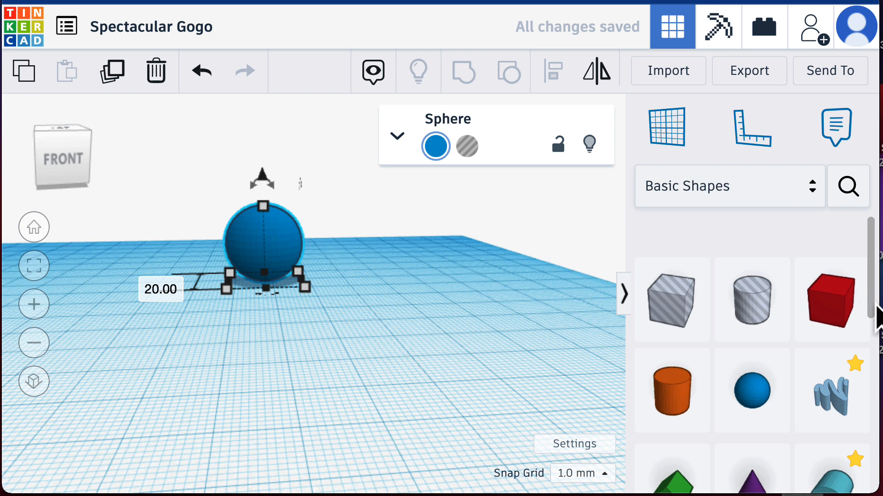
{"action": "scroll", "coordinate": [876, 317], "scroll_direction": "down", "scroll_amount": 2}
{"action": "scroll", "coordinate": [873, 310], "scroll_direction": "down", "scroll_amount": 5}
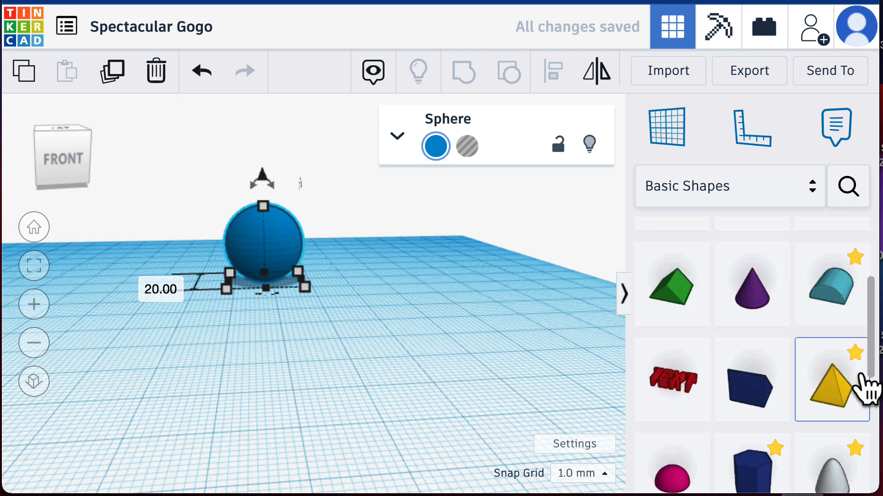
{"action": "scroll", "coordinate": [861, 412], "scroll_direction": "down", "scroll_amount": 2}
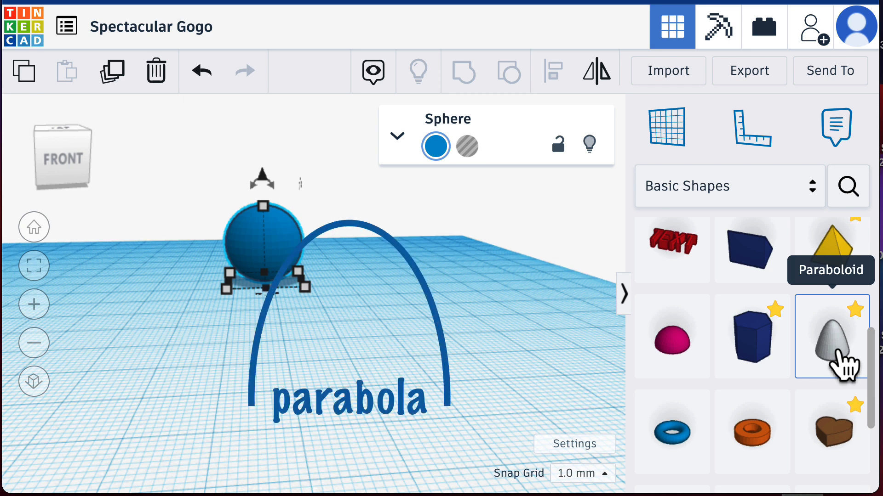
{"action": "left_click_drag", "start_coordinate": [843, 365], "coordinate": [351, 352]}
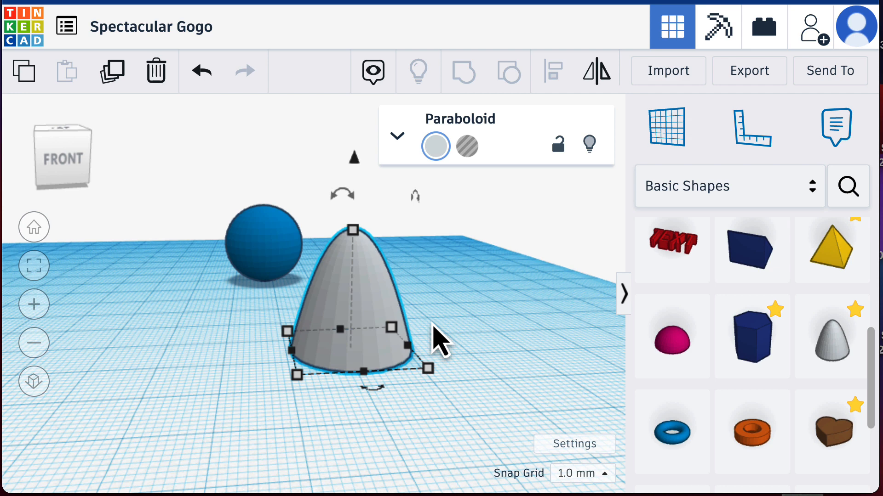
Set the paraboloid's base width and depth to 15 mm each.
{"action": "left_click", "coordinate": [429, 369]}
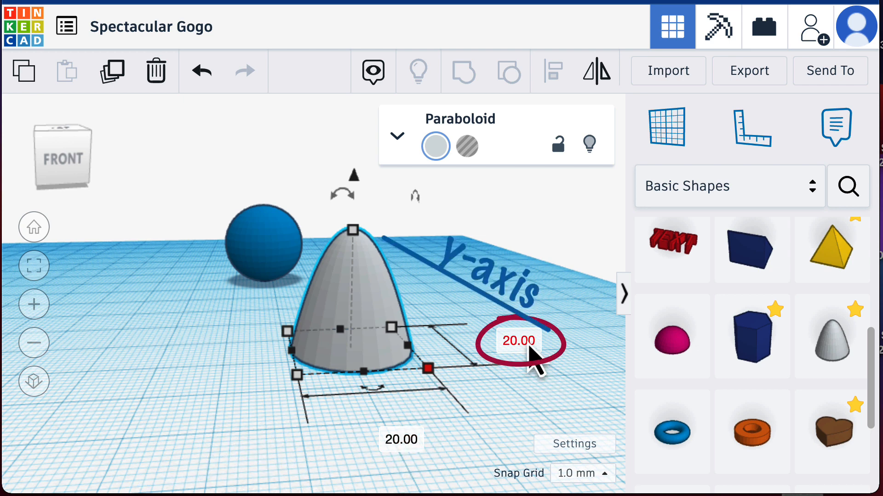
{"action": "left_click", "coordinate": [400, 439]}
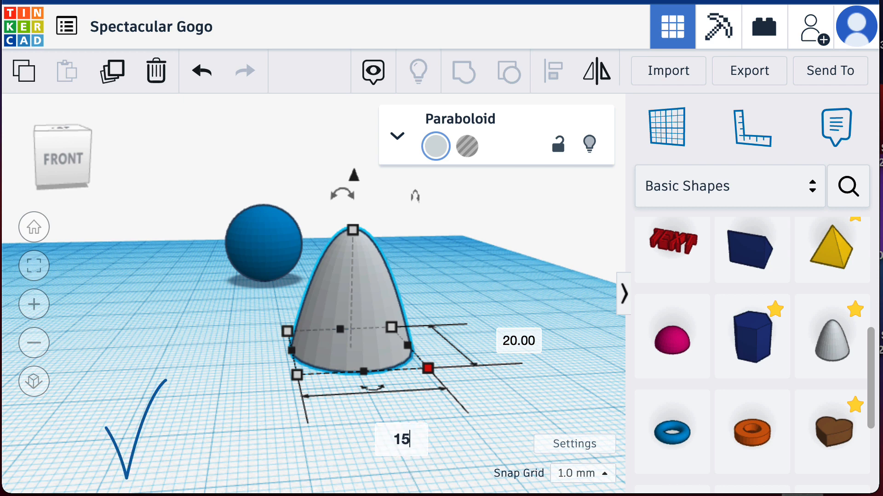
{"action": "key", "text": "Return"}
{"action": "left_click", "coordinate": [491, 341]}
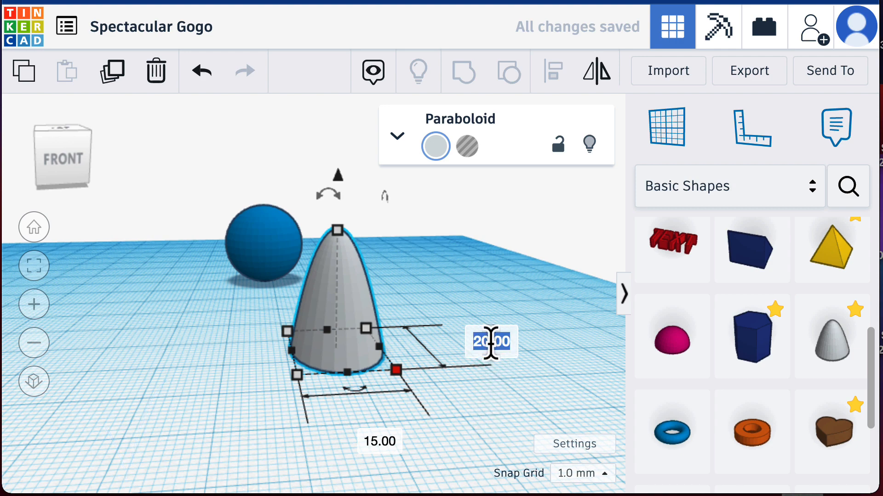
{"action": "key", "text": "Return"}
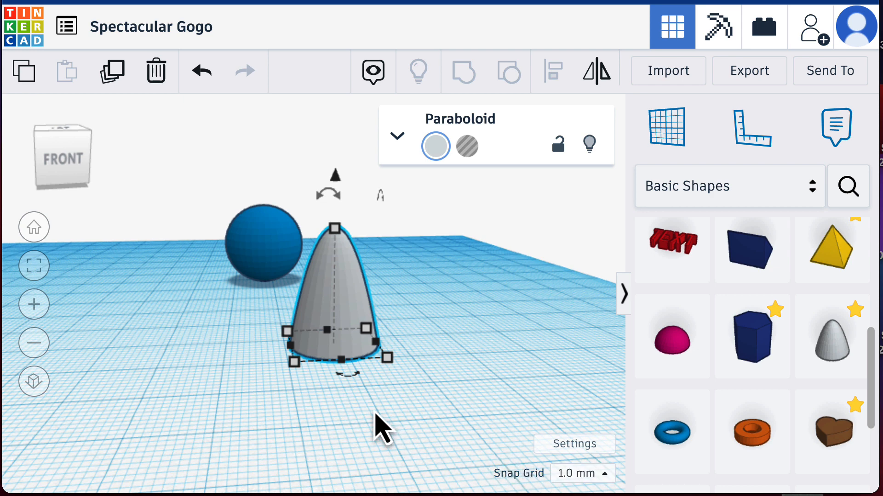
Stretch the paraboloid's base freehand to 20 by 22 mm and reset both dimensions to 15 mm.
{"action": "mouse_move", "coordinate": [389, 362]}
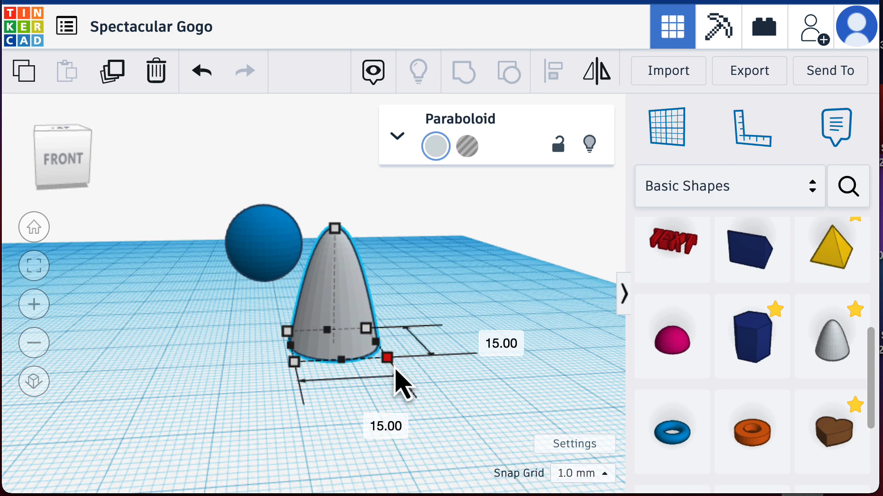
{"action": "left_click_drag", "start_coordinate": [396, 372], "coordinate": [436, 382]}
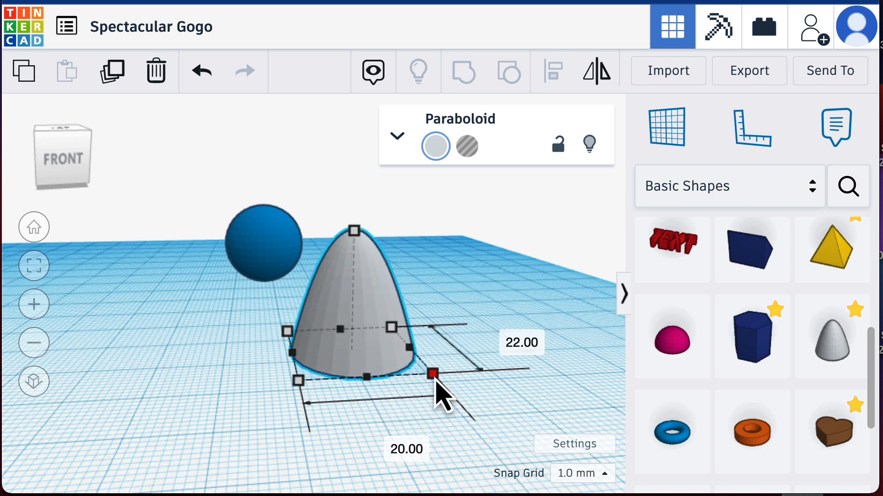
{"action": "left_click", "coordinate": [404, 448]}
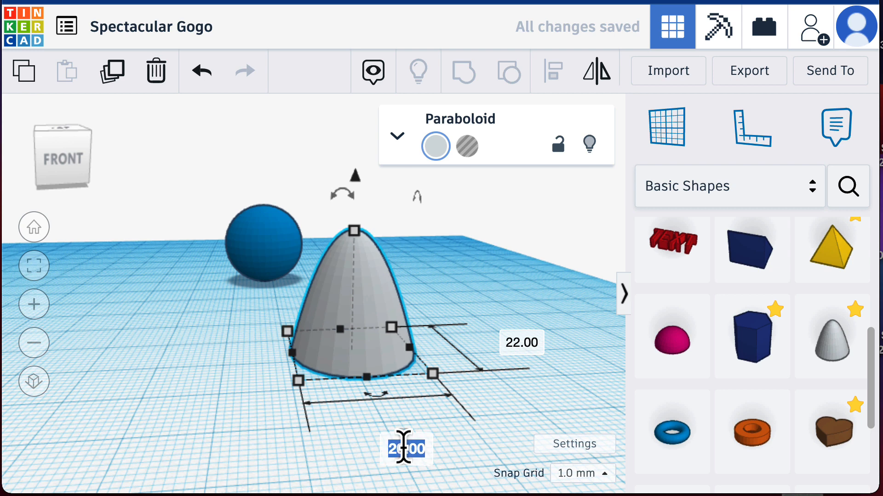
{"action": "key", "text": "Return"}
{"action": "left_click", "coordinate": [502, 343]}
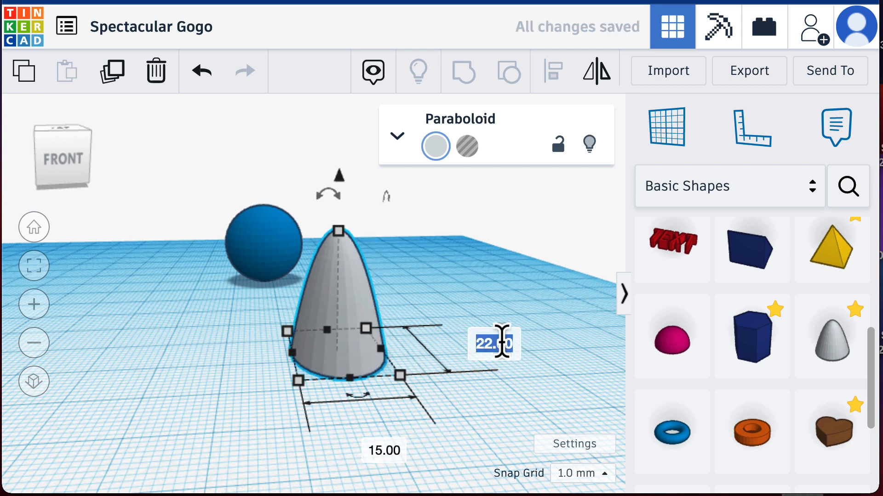
{"action": "type", "text": "15"}
{"action": "key", "text": "Return"}
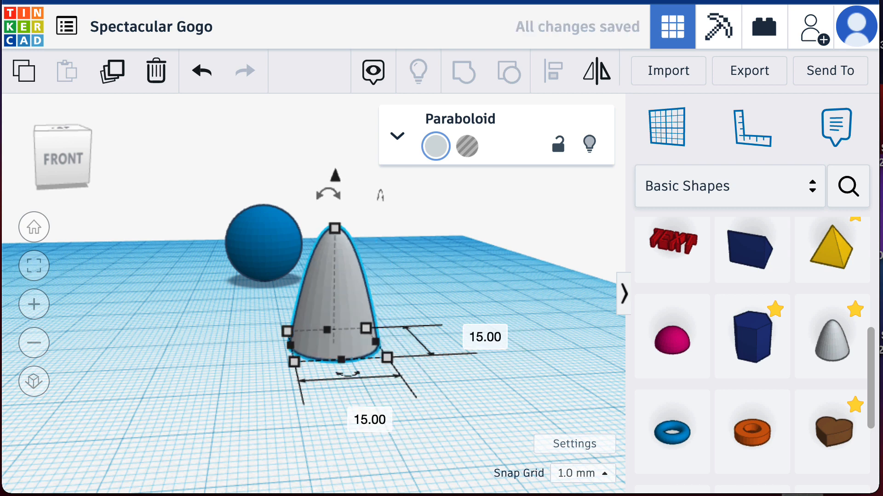
Move the paraboloid about 34 mm to the left along the workplane and bring the sphere forward to its right.
{"action": "left_click_drag", "start_coordinate": [349, 289], "coordinate": [142, 302]}
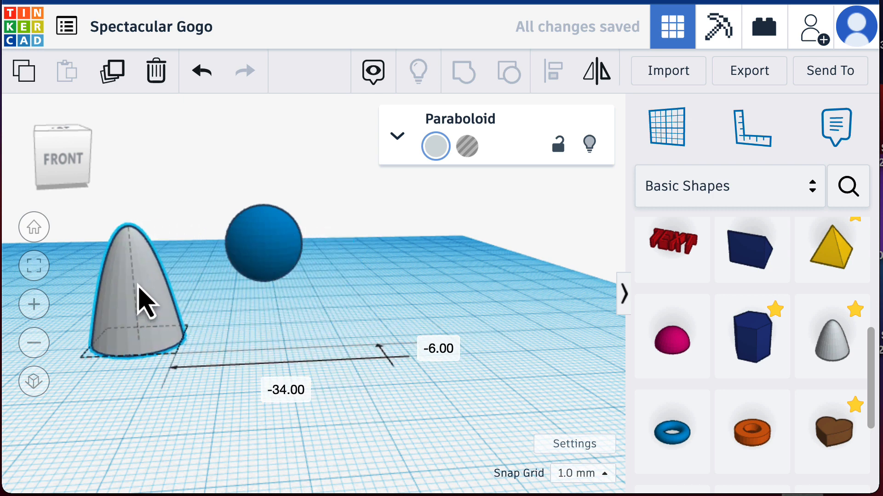
{"action": "left_click_drag", "start_coordinate": [276, 268], "coordinate": [385, 325]}
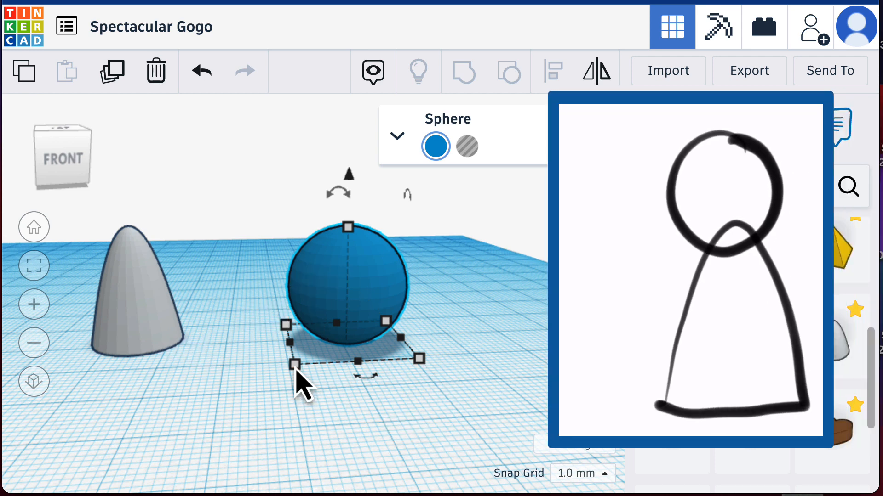
Resize the sphere to 10 mm in width, depth and height.
{"action": "mouse_move", "coordinate": [296, 365]}
{"action": "left_click", "coordinate": [399, 421]}
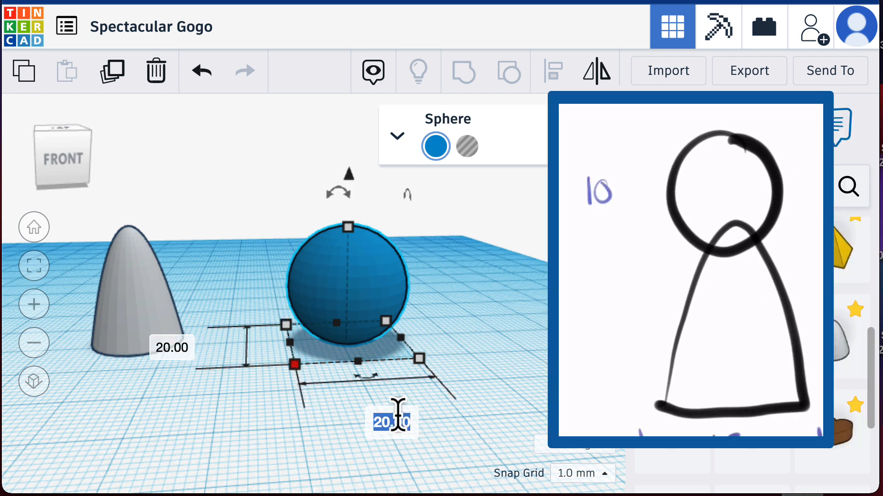
{"action": "type", "text": "10"}
{"action": "key", "text": "Return"}
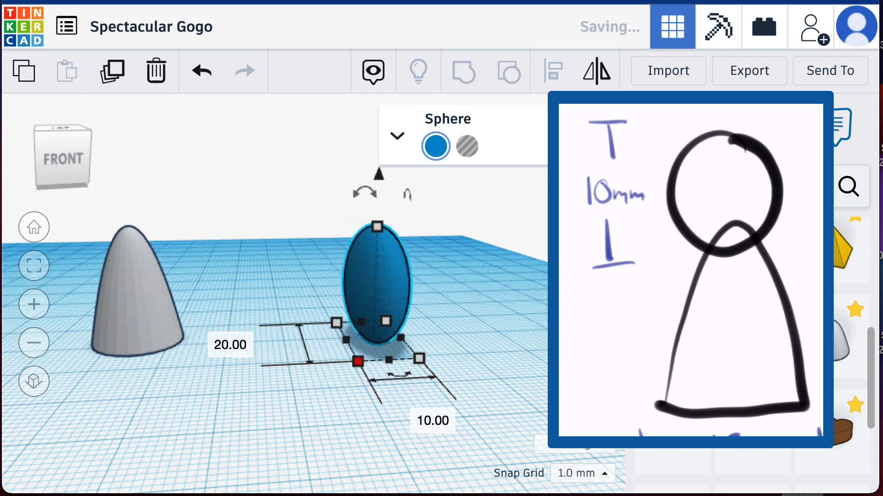
{"action": "left_click", "coordinate": [239, 345]}
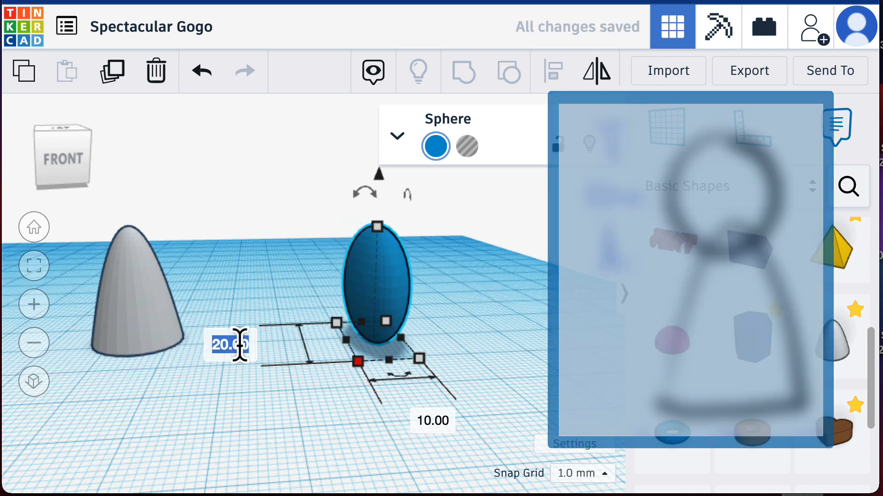
{"action": "type", "text": "10"}
{"action": "key", "text": "Return"}
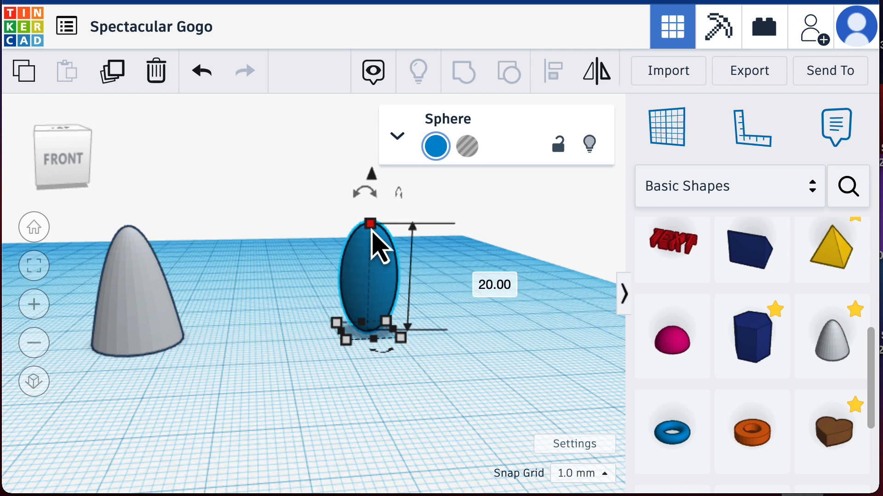
{"action": "left_click", "coordinate": [488, 283]}
{"action": "type", "text": "10"}
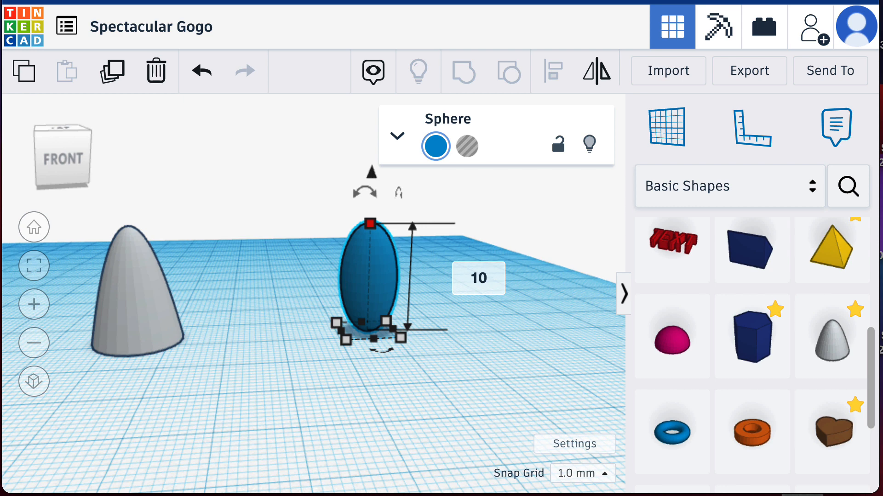
{"action": "key", "text": "Return"}
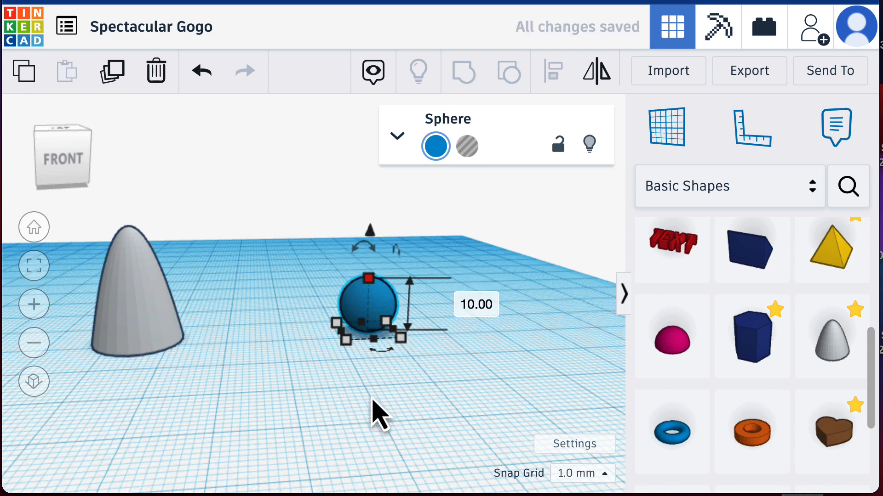
{"action": "left_click", "coordinate": [372, 400]}
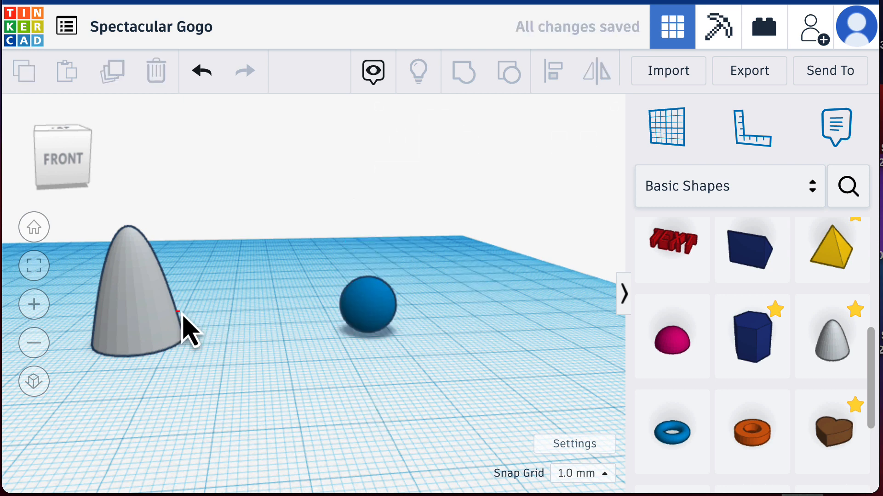
Move the paraboloid about 9 mm toward the sphere and bring the sphere close beside the paraboloid's base.
{"action": "left_click_drag", "start_coordinate": [177, 313], "coordinate": [204, 311]}
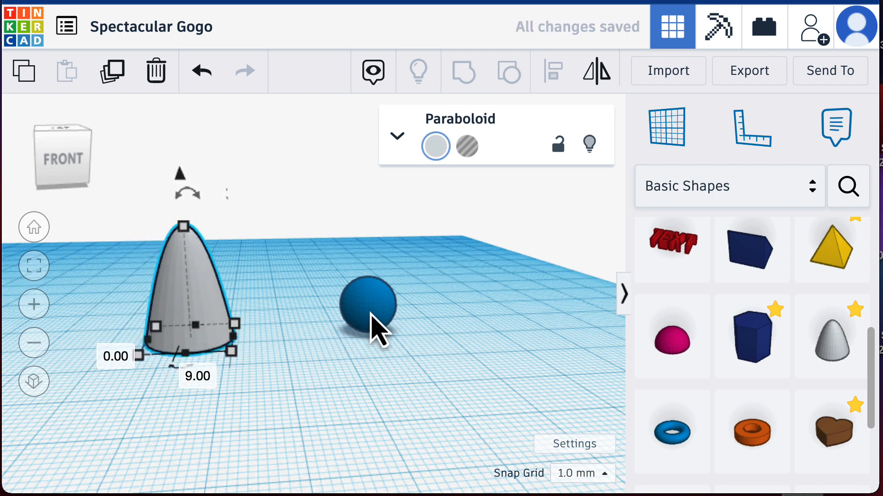
{"action": "left_click_drag", "start_coordinate": [371, 315], "coordinate": [270, 335]}
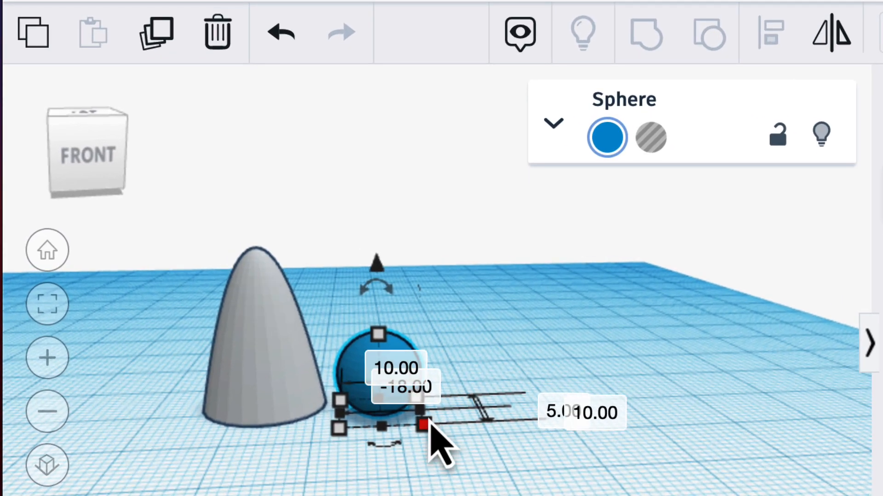
{"action": "left_click_drag", "start_coordinate": [363, 388], "coordinate": [344, 363]}
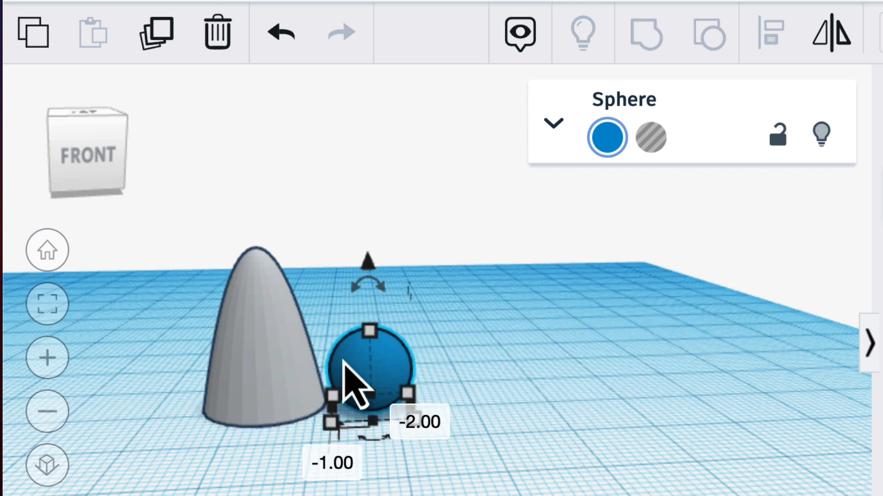
Raise the sphere to 20 mm above the workplane.
{"action": "left_click_drag", "start_coordinate": [372, 270], "coordinate": [368, 100]}
{"action": "left_click", "coordinate": [557, 338]}
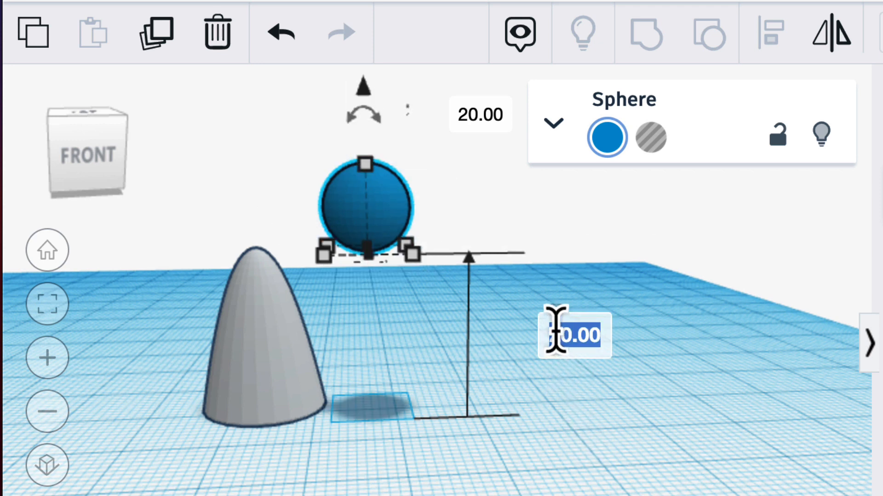
{"action": "key", "text": "Return"}
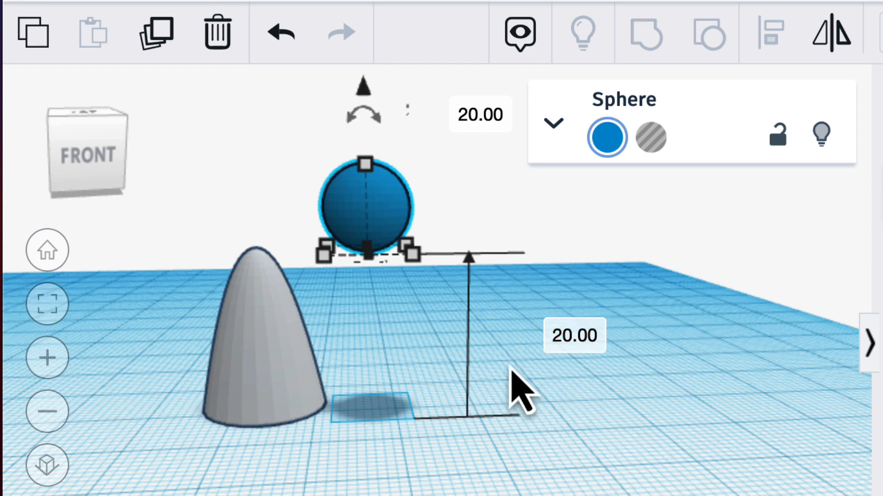
{"action": "left_click", "coordinate": [404, 384]}
Position the raised sphere over the paraboloid's tip as a head, correcting its placement from the front and left sides.
{"action": "left_click", "coordinate": [368, 199]}
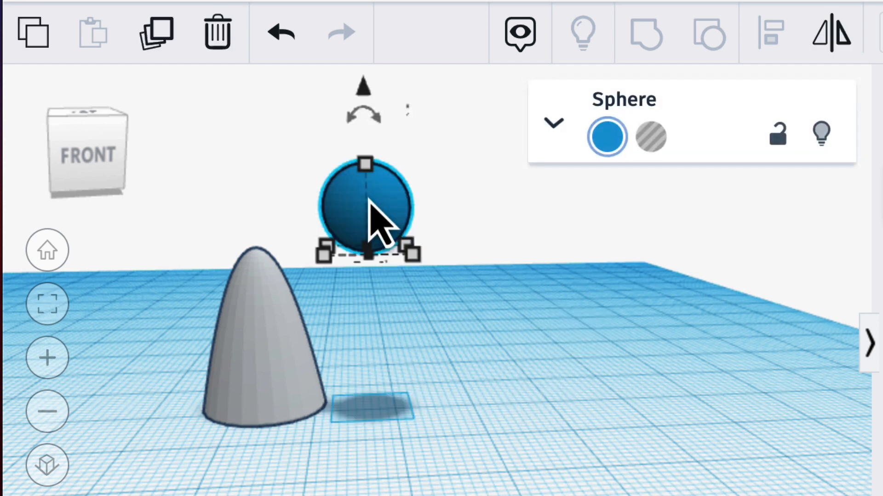
{"action": "left_click_drag", "start_coordinate": [371, 198], "coordinate": [257, 223]}
{"action": "right_click_drag", "start_coordinate": [233, 321], "coordinate": [516, 355]}
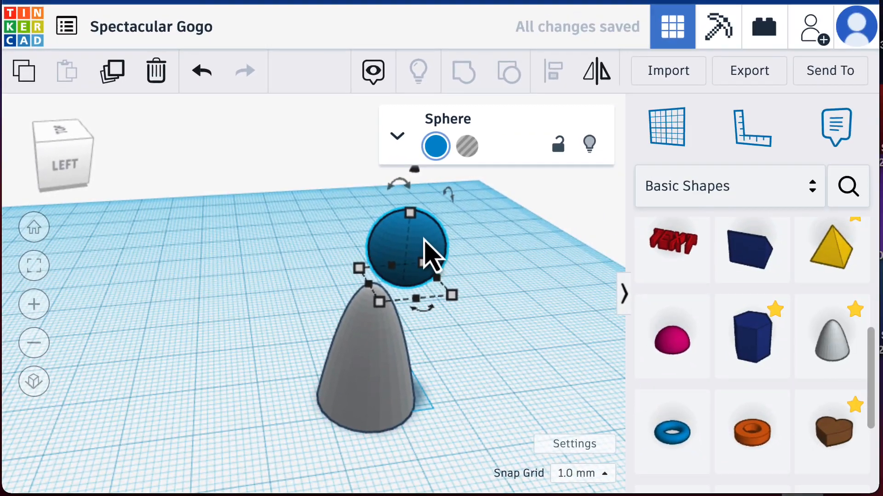
{"action": "left_click_drag", "start_coordinate": [499, 264], "coordinate": [460, 281]}
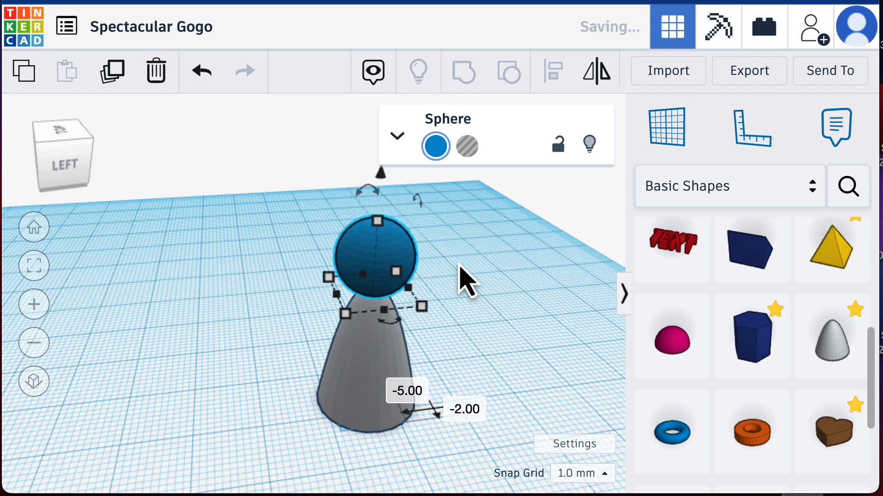
{"action": "right_click_drag", "start_coordinate": [461, 281], "coordinate": [284, 262]}
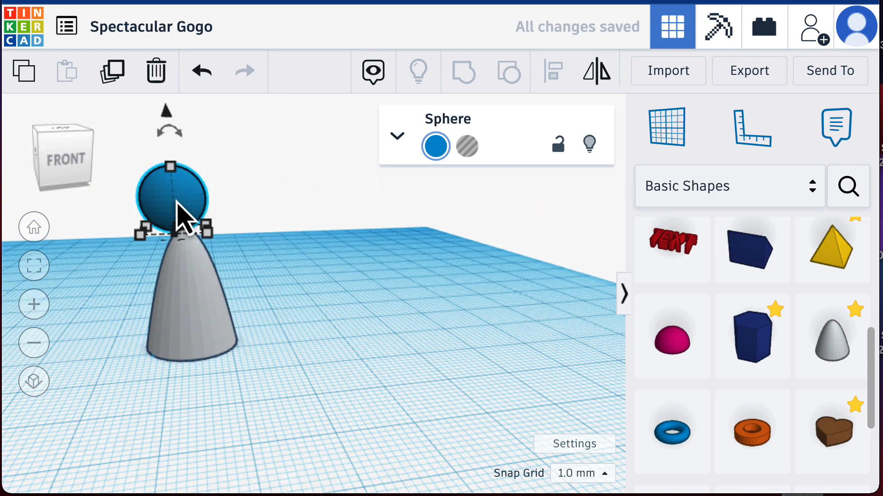
{"action": "left_click_drag", "start_coordinate": [182, 216], "coordinate": [199, 216]}
{"action": "right_click_drag", "start_coordinate": [305, 230], "coordinate": [412, 238]}
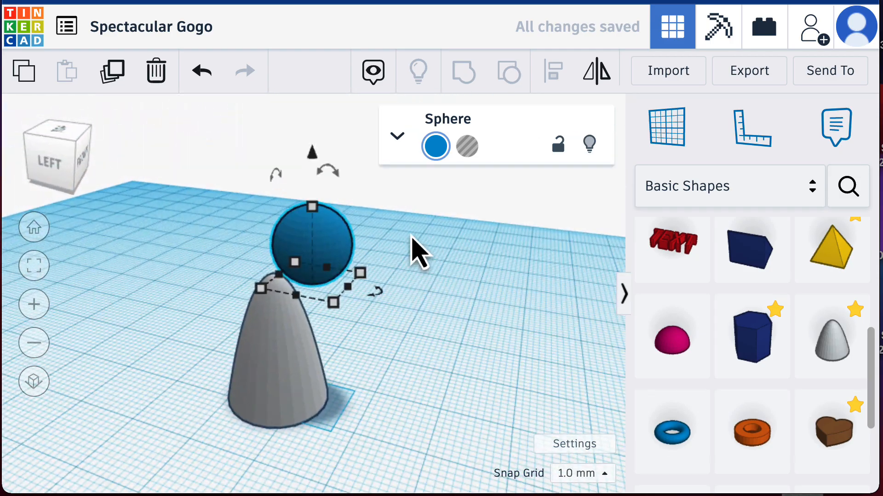
{"action": "scroll", "coordinate": [383, 317], "scroll_direction": "down", "scroll_amount": 2}
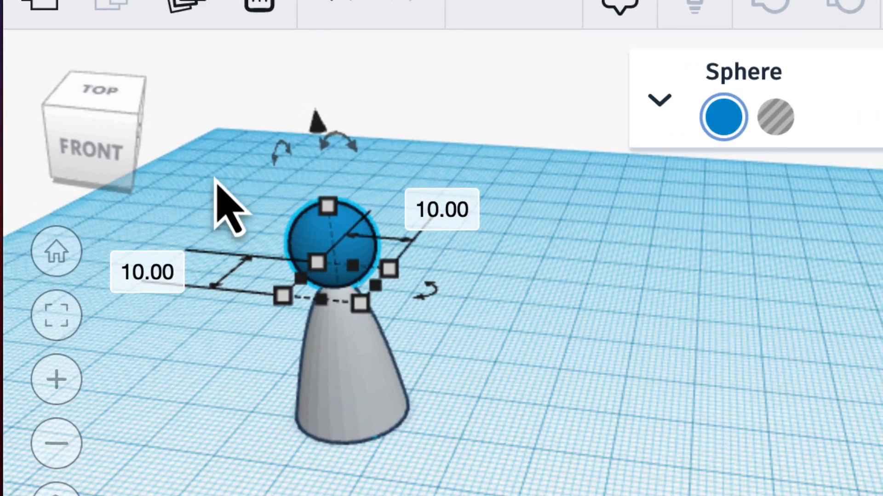
Align the sphere and paraboloid on their centres in both horizontal directions, keeping their heights.
{"action": "left_click", "coordinate": [215, 180]}
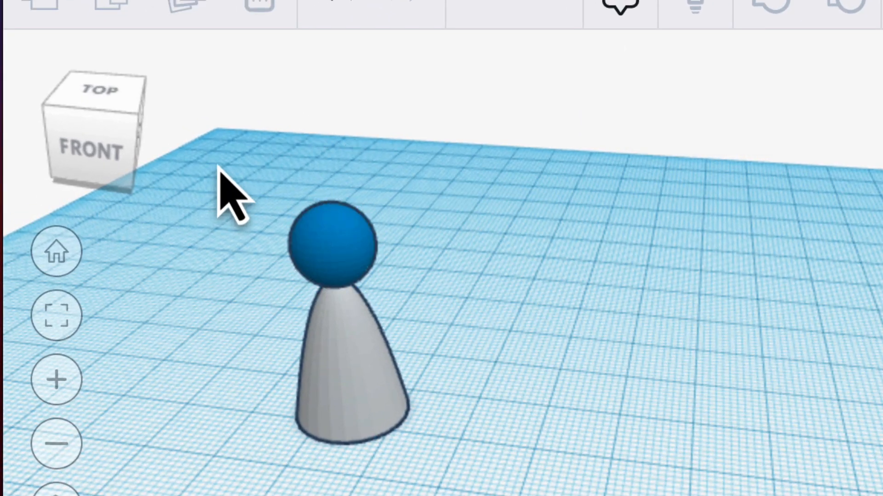
{"action": "left_click_drag", "start_coordinate": [216, 163], "coordinate": [478, 478]}
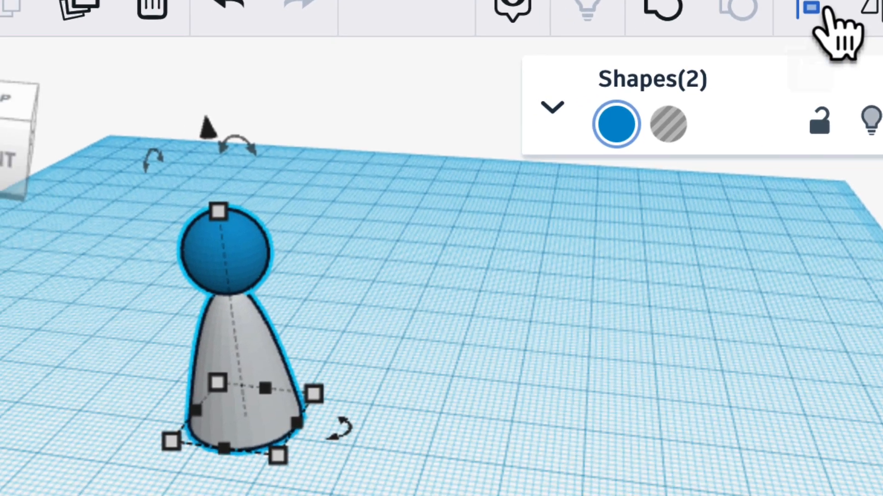
{"action": "left_click", "coordinate": [643, 125]}
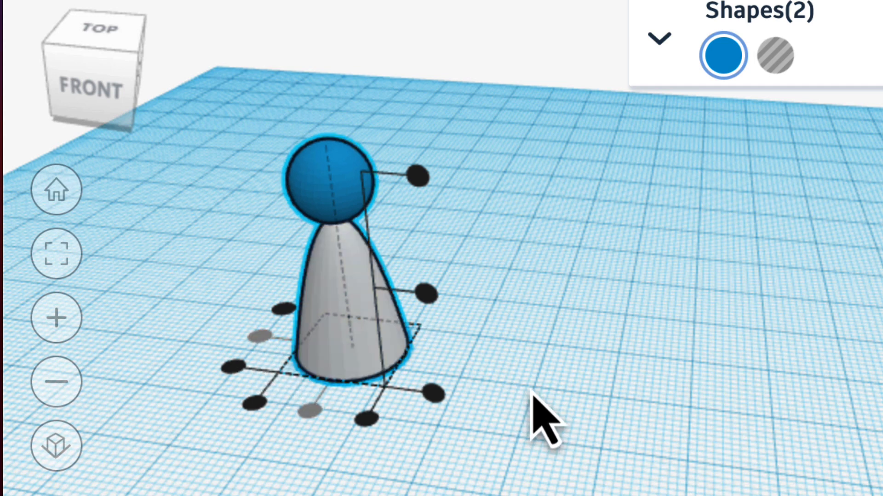
{"action": "left_click", "coordinate": [524, 407]}
Stretch the paraboloid's height to 24 mm so its tip reaches into the sphere.
{"action": "right_click_drag", "start_coordinate": [414, 386], "coordinate": [598, 339]}
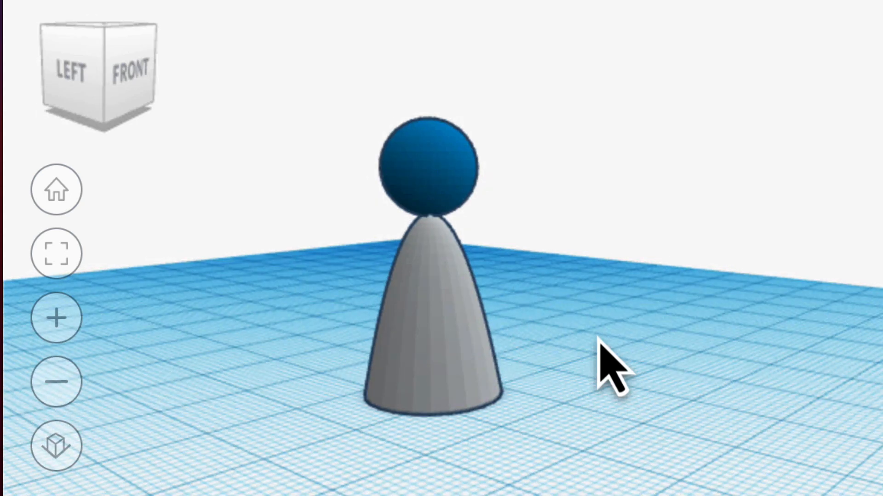
{"action": "scroll", "coordinate": [435, 219], "scroll_direction": "up", "scroll_amount": 2}
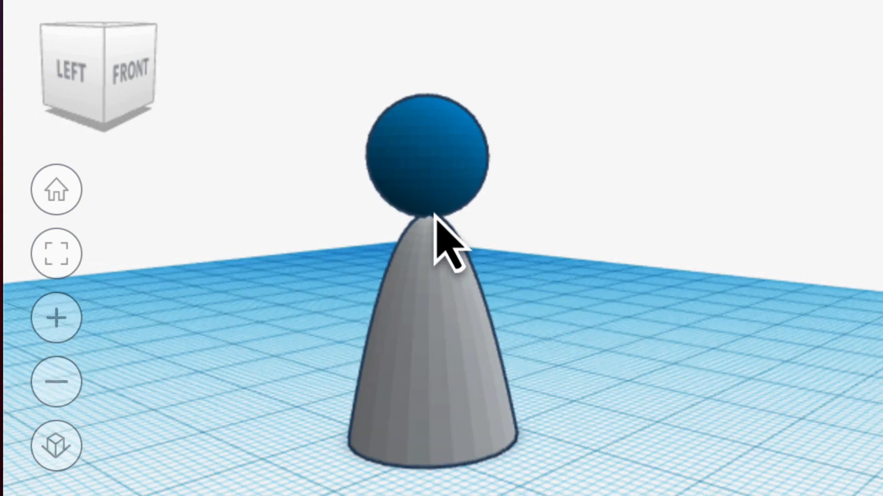
{"action": "scroll", "coordinate": [435, 218], "scroll_direction": "up", "scroll_amount": 3}
{"action": "scroll", "coordinate": [478, 239], "scroll_direction": "up", "scroll_amount": 3}
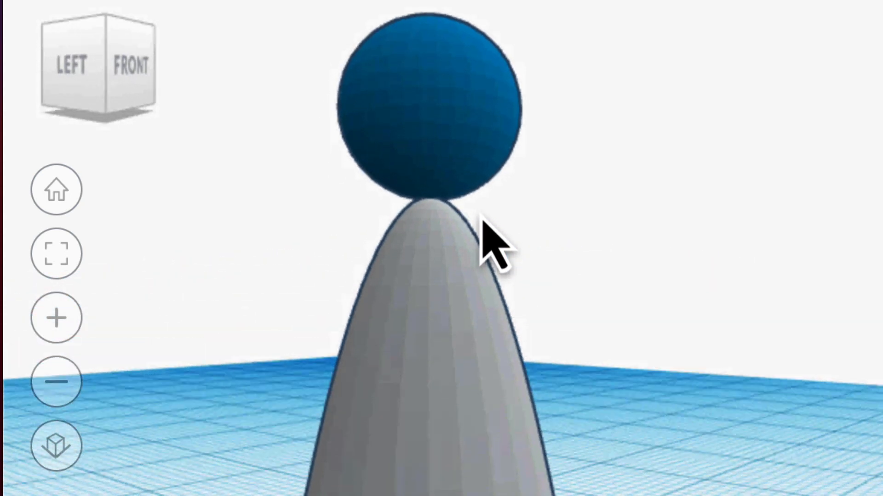
{"action": "right_click_drag", "start_coordinate": [481, 215], "coordinate": [404, 261]}
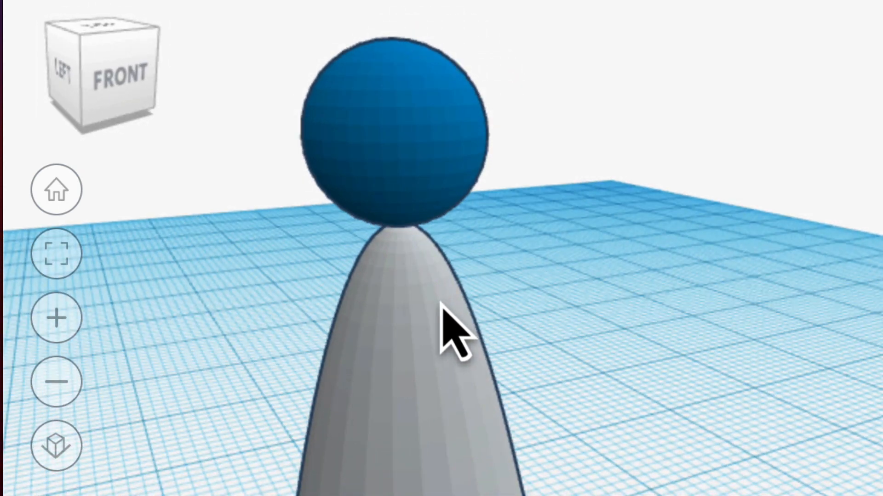
{"action": "left_click", "coordinate": [414, 313]}
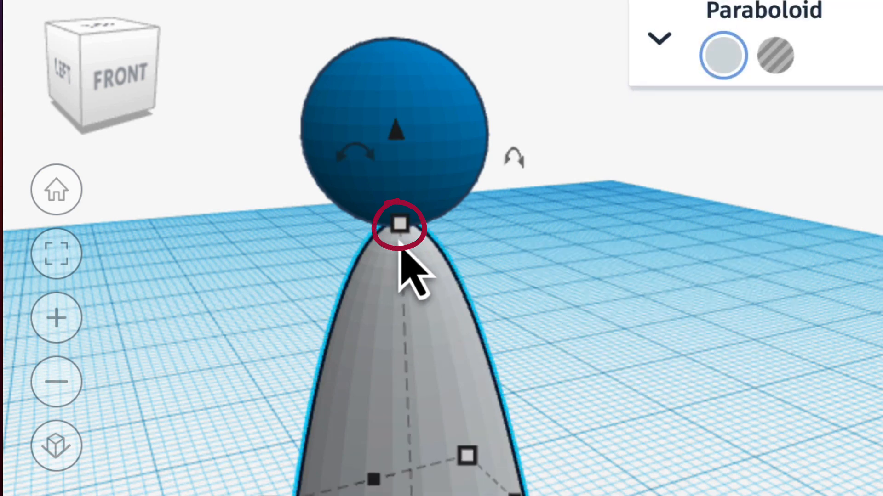
{"action": "mouse_move", "coordinate": [403, 231]}
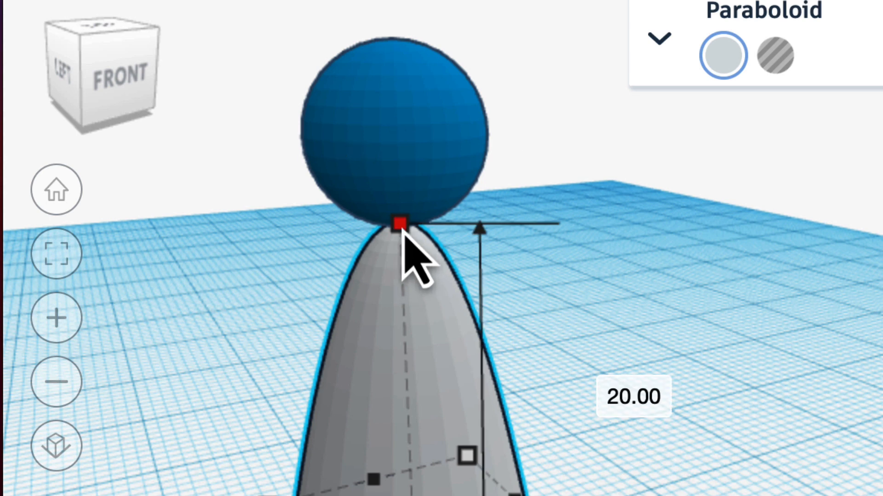
{"action": "left_click_drag", "start_coordinate": [403, 231], "coordinate": [398, 168]}
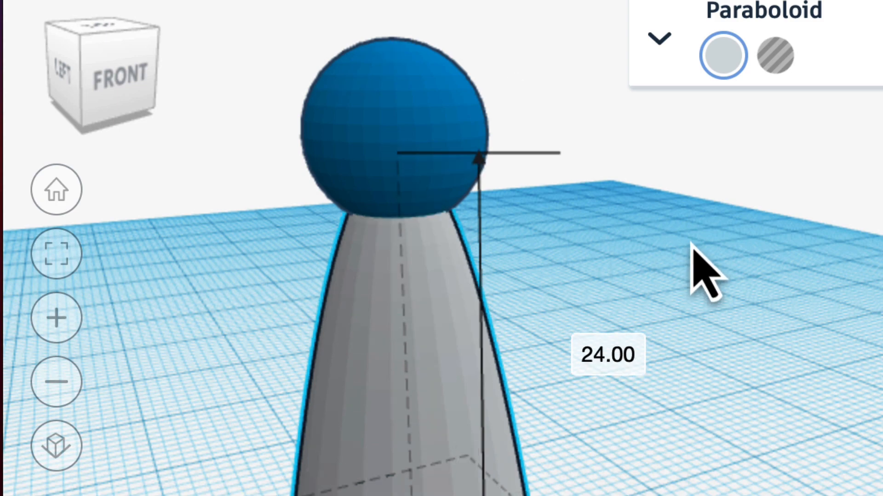
Group the sphere and paraboloid into one shape and check its base dimensions and overall height.
{"action": "right_click_drag", "start_coordinate": [694, 272], "coordinate": [501, 317]}
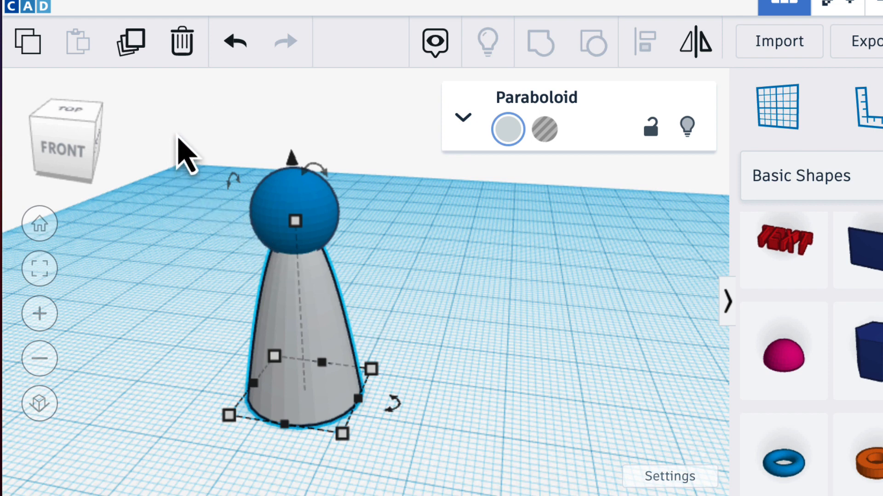
{"action": "left_click_drag", "start_coordinate": [177, 133], "coordinate": [406, 487]}
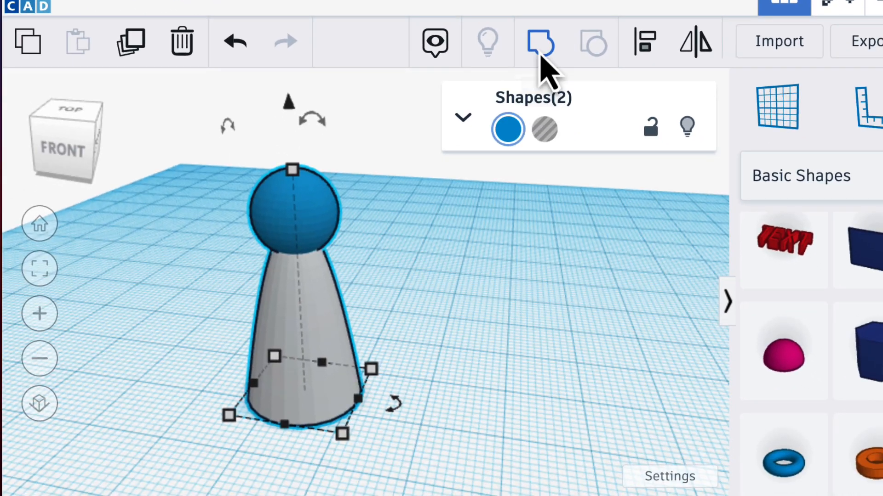
{"action": "left_click", "coordinate": [417, 154]}
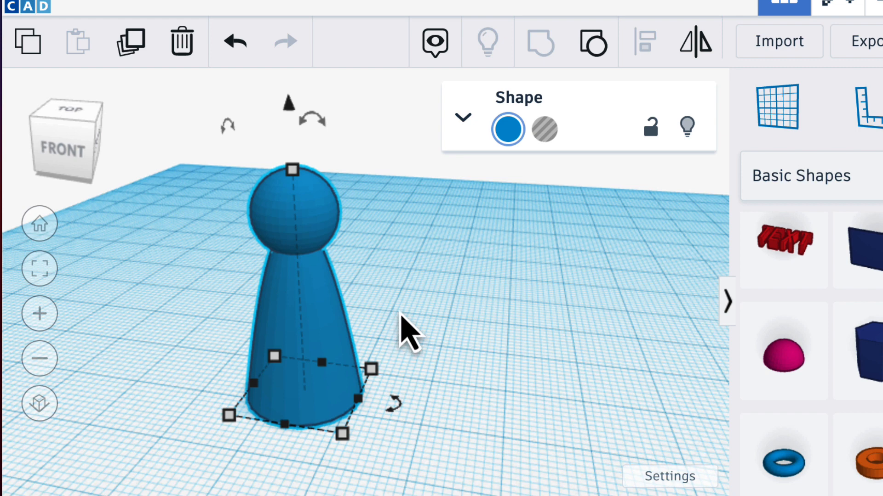
{"action": "mouse_move", "coordinate": [371, 373]}
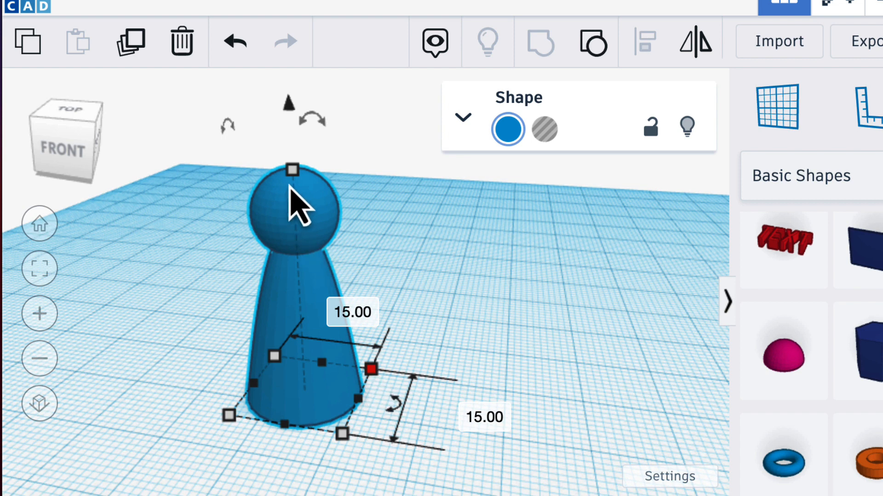
{"action": "mouse_move", "coordinate": [295, 180]}
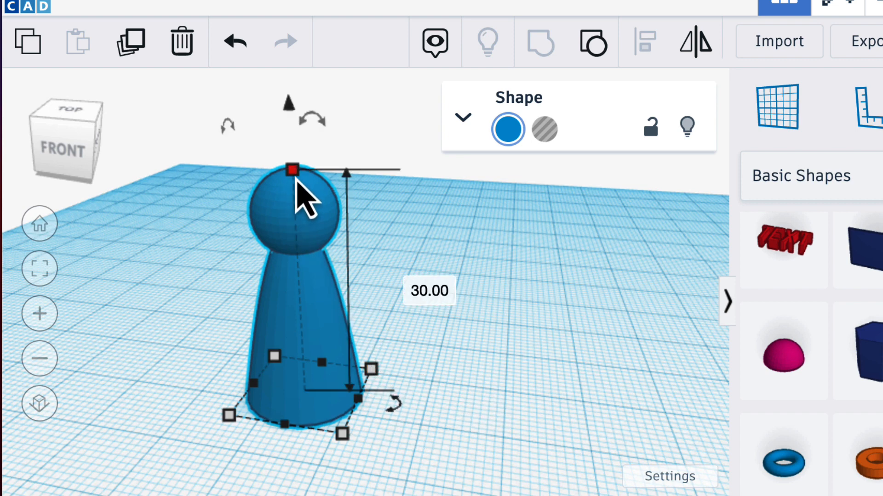